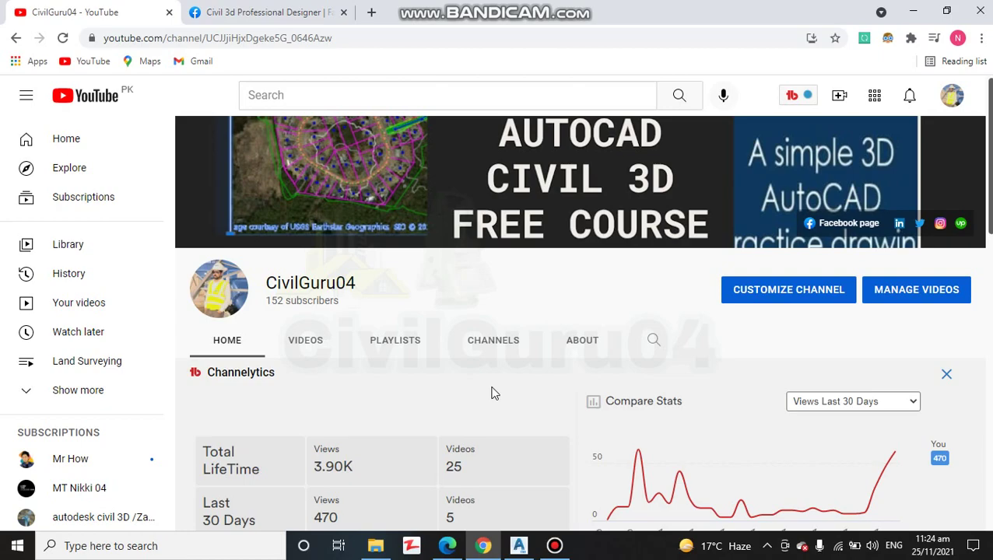
View the Civil 3d Professional Designer Facebook page and switch to the Point Groups drawing in Civil 3D.
click(288, 12)
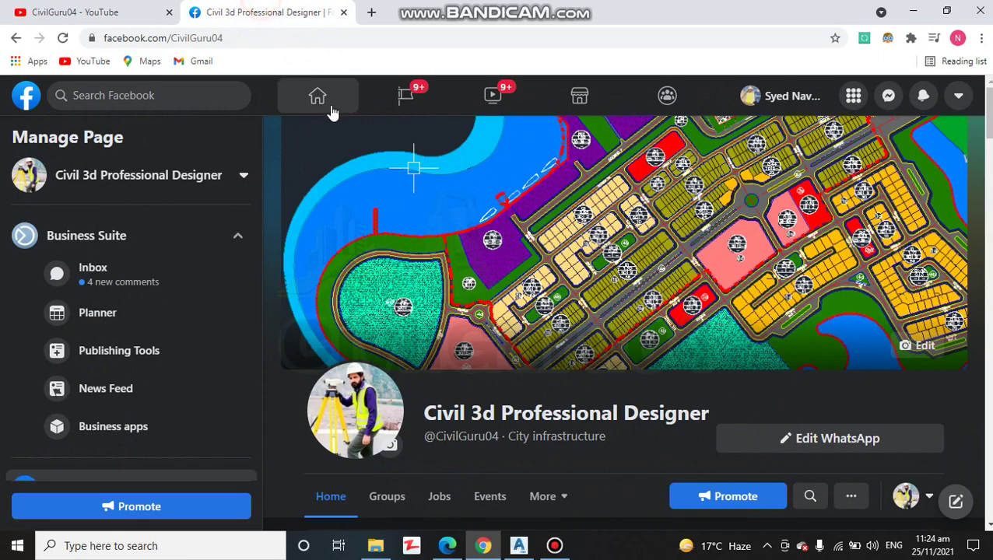
scroll(561, 348, down, 3)
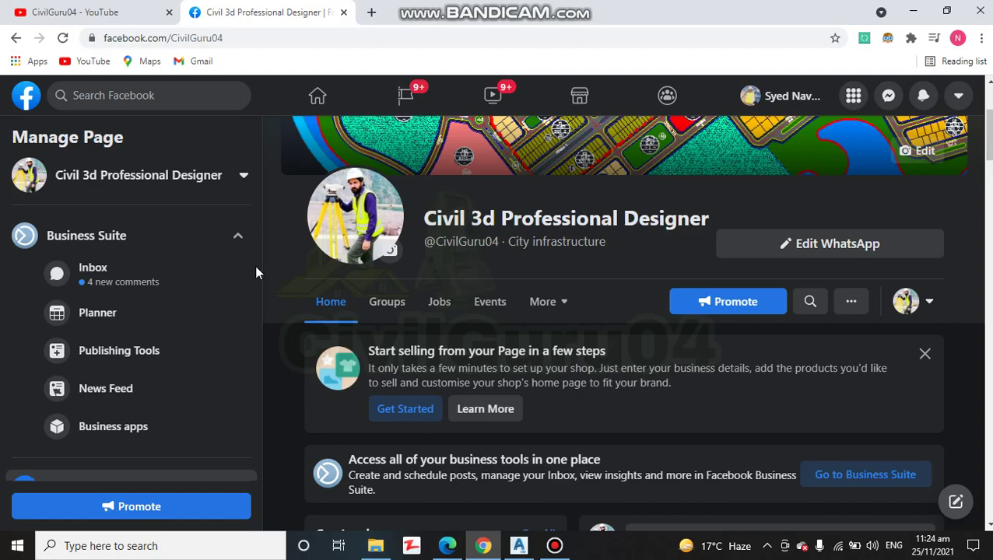
click(912, 10)
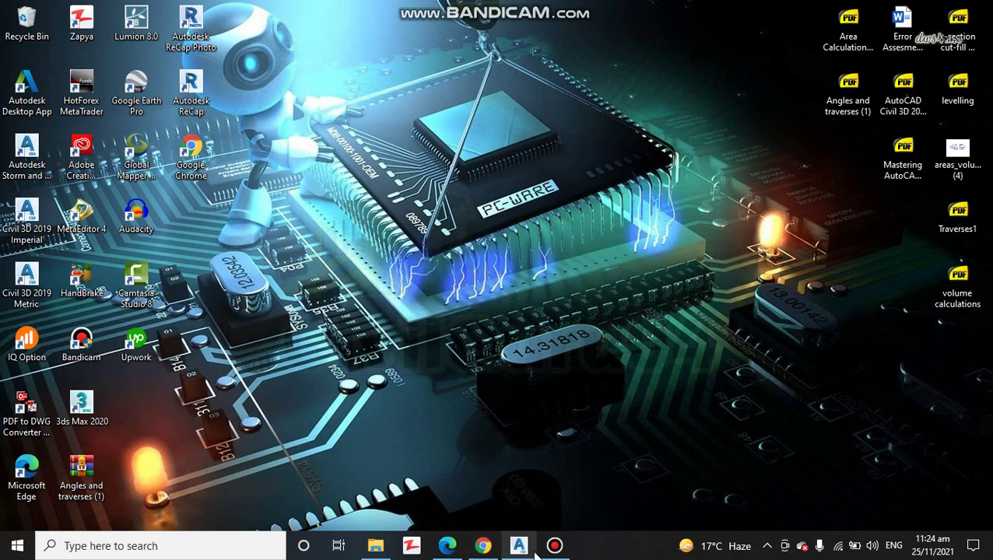
click(529, 548)
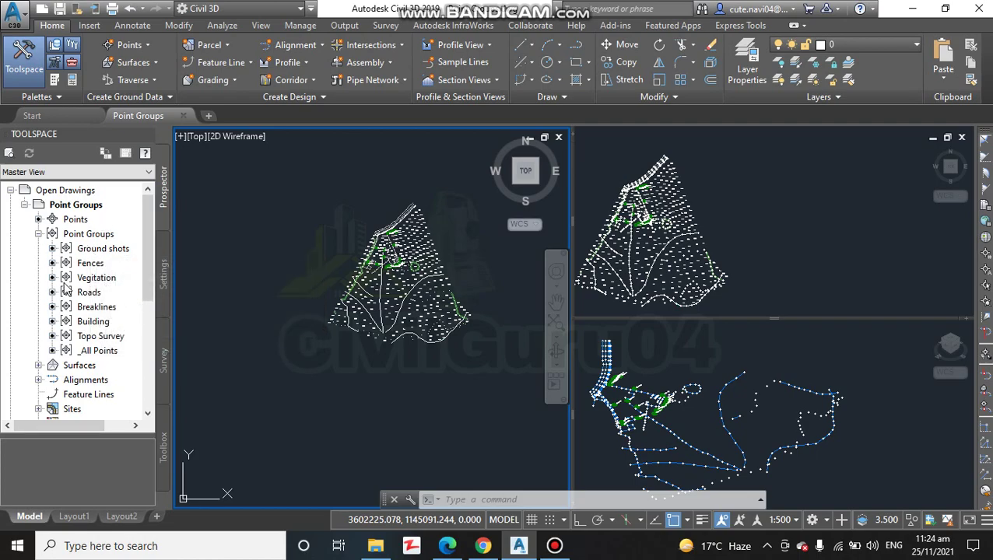
Examine the drawing's point groups, list the Ground shots points and inspect the survey points in the plan view.
click(39, 235)
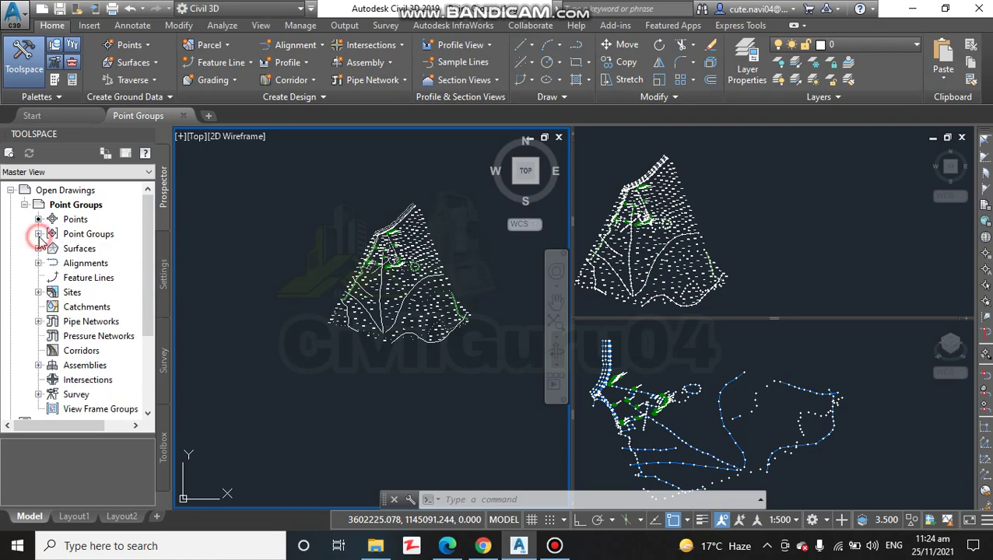
click(39, 235)
mouse_move(91, 267)
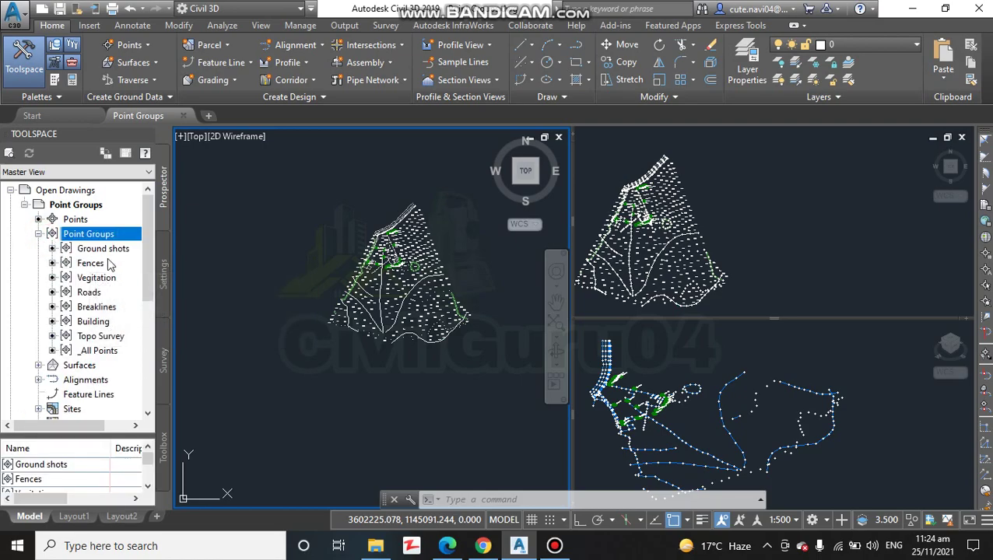
click(101, 249)
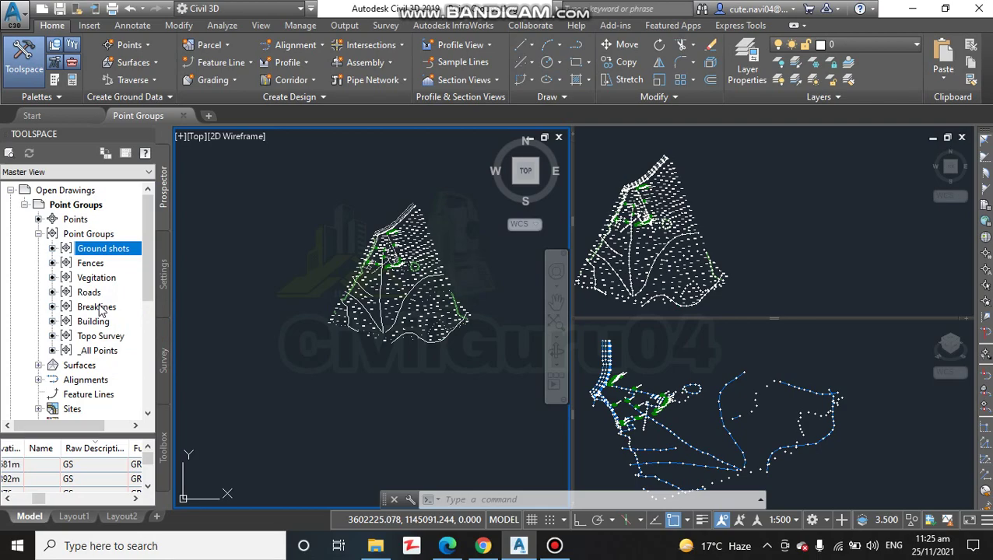
mouse_move(100, 311)
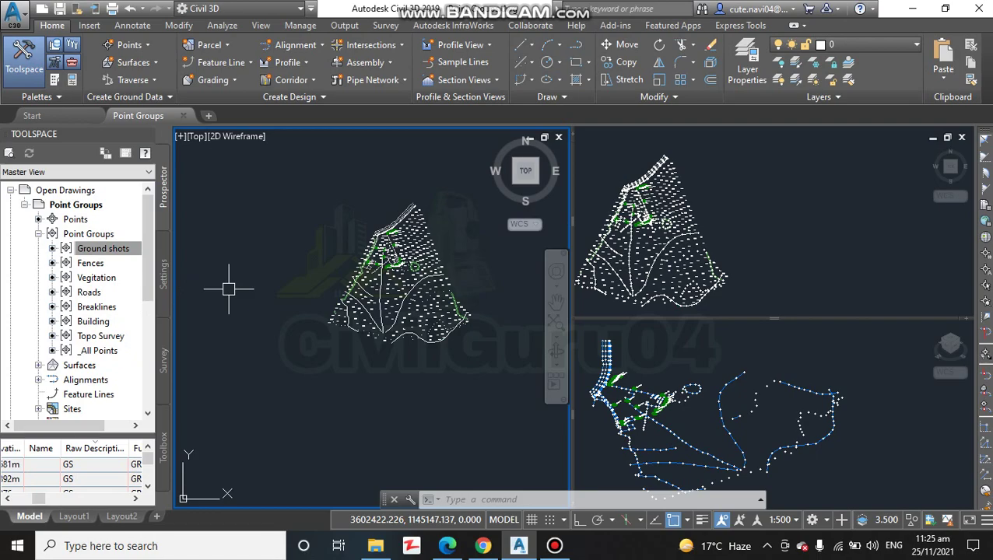
scroll(385, 251, up, 4)
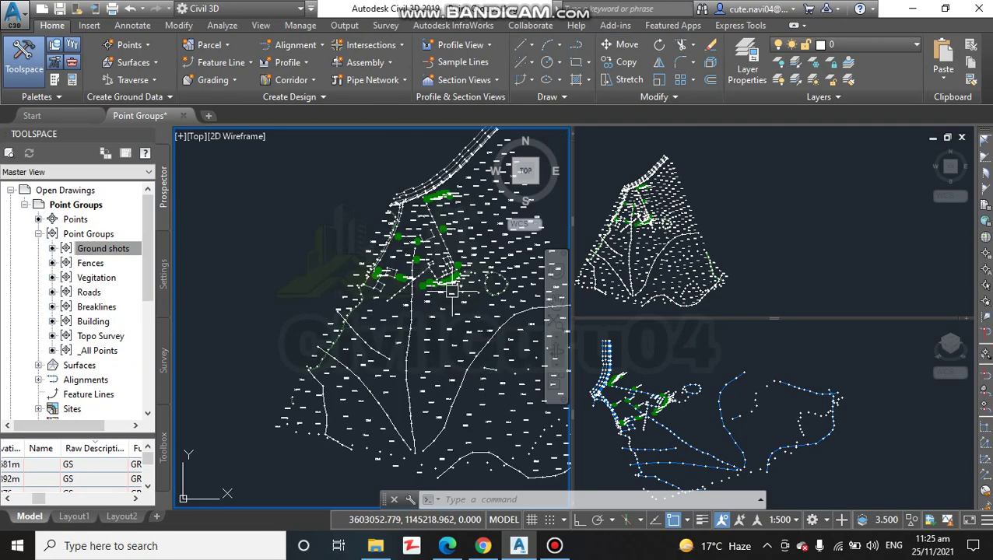
scroll(398, 268, down, 3)
scroll(399, 268, up, 3)
scroll(327, 269, down, 2)
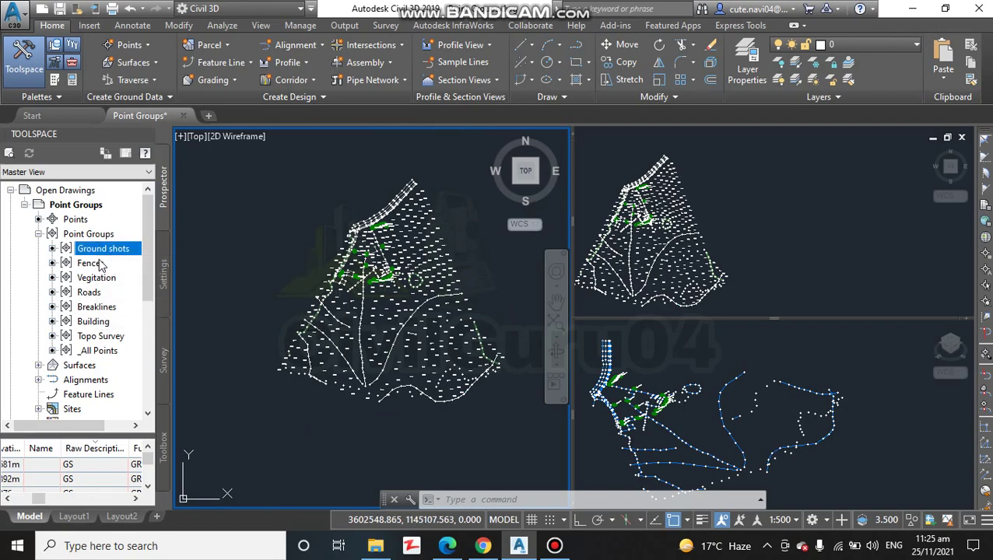
Select the Roads point group and review its details and points.
mouse_move(87, 335)
click(90, 296)
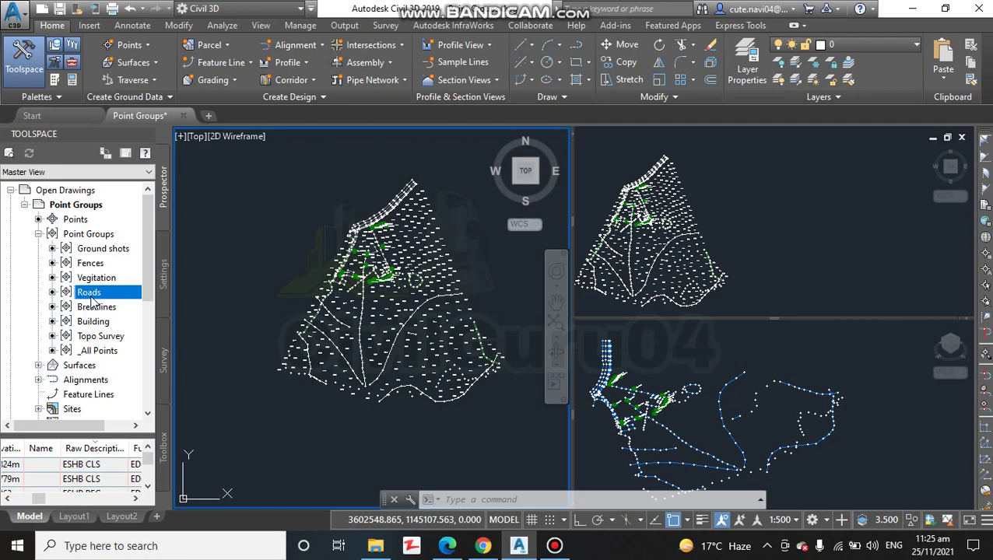
mouse_move(90, 301)
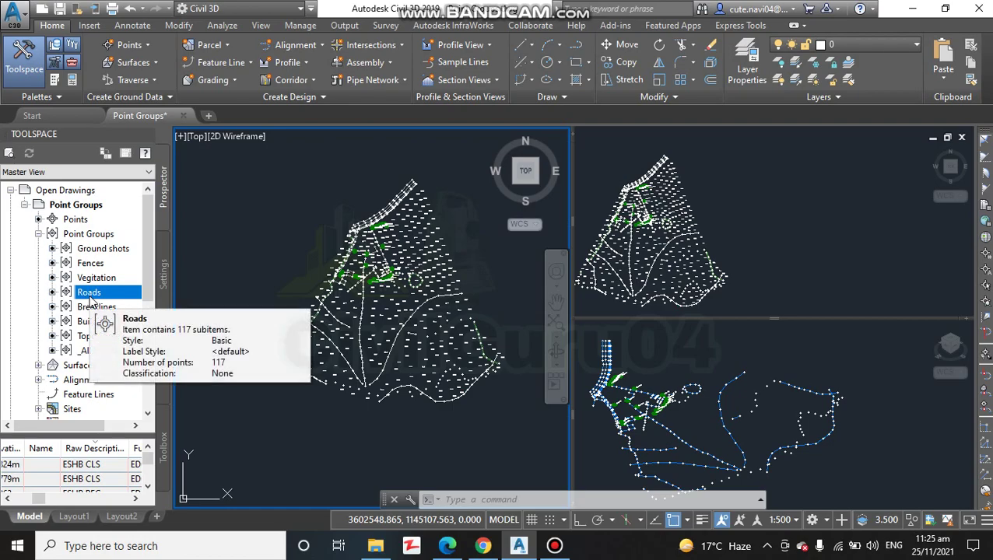
click(98, 295)
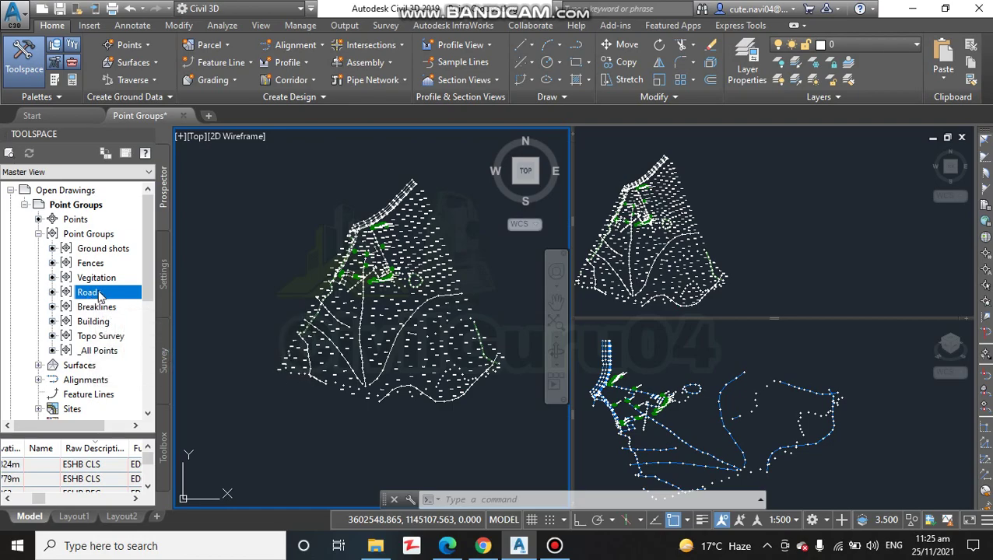
key(Escape)
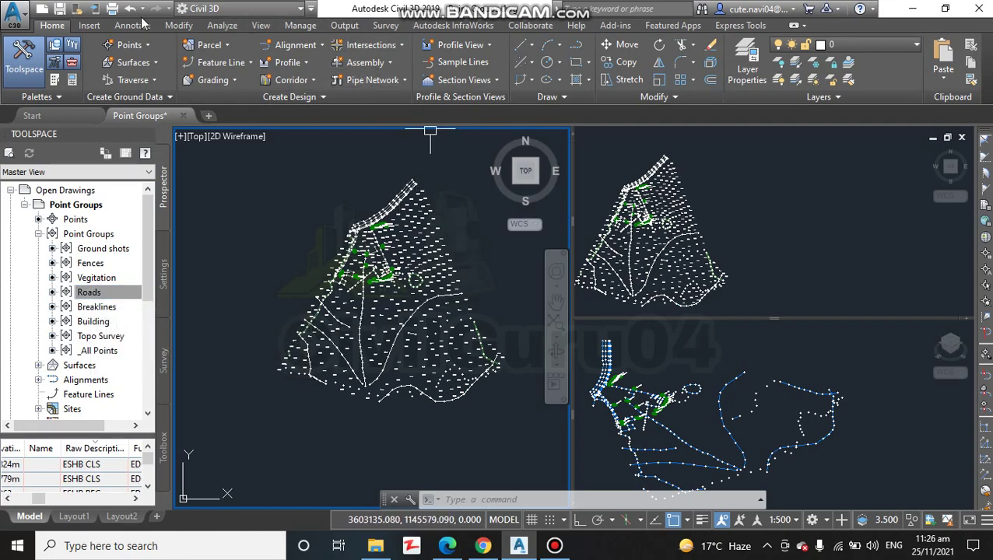
Start the Export Points command and review the available formats, keeping PENZD (comma delimited).
click(343, 25)
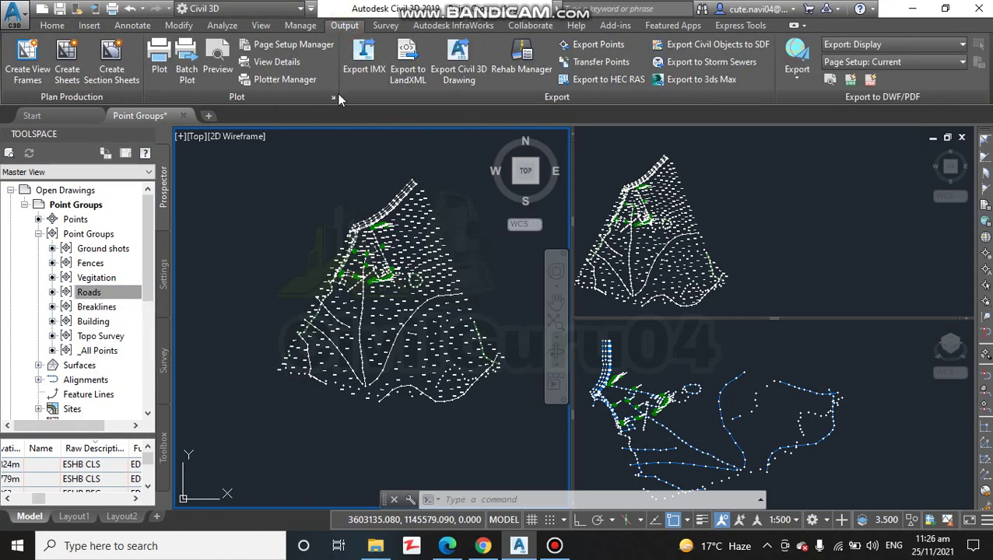
click(599, 44)
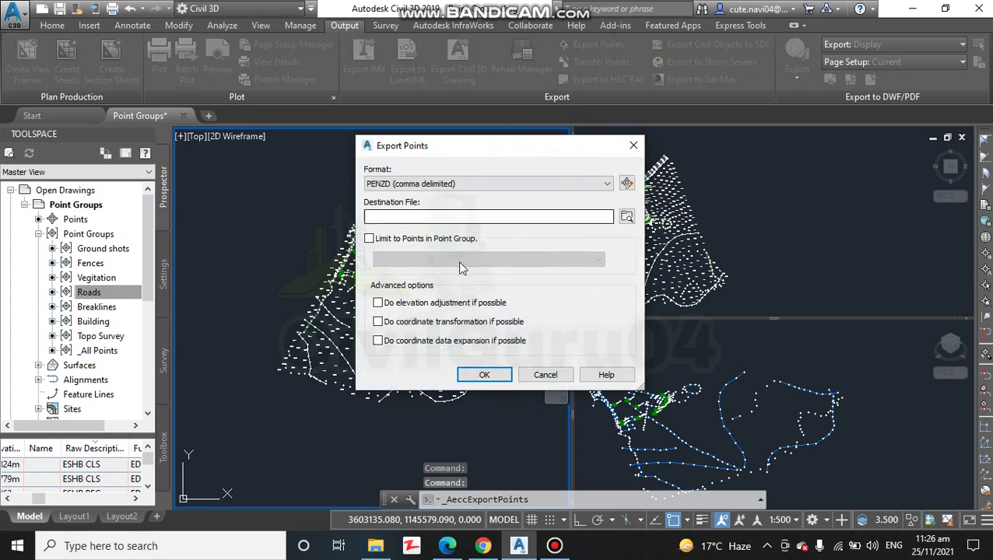
click(553, 185)
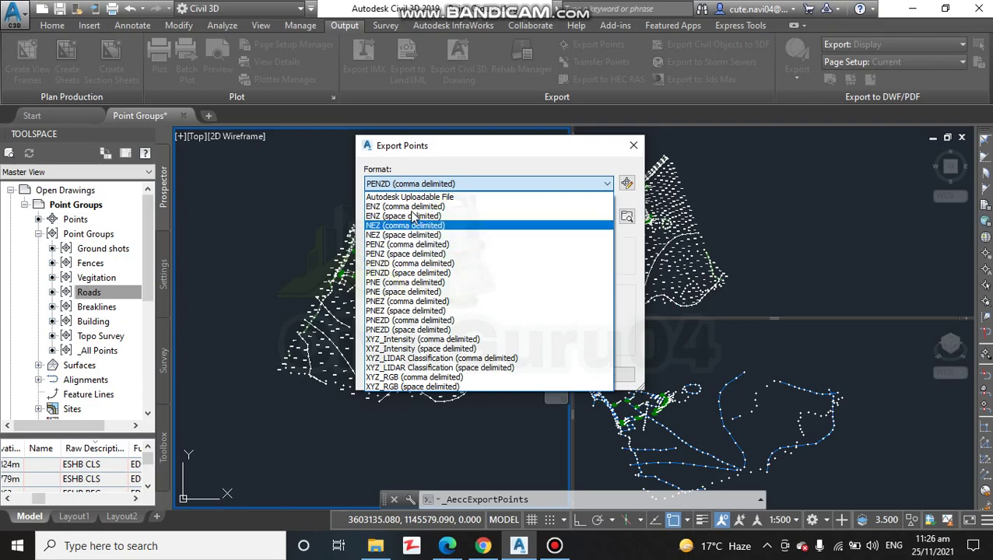
click(433, 166)
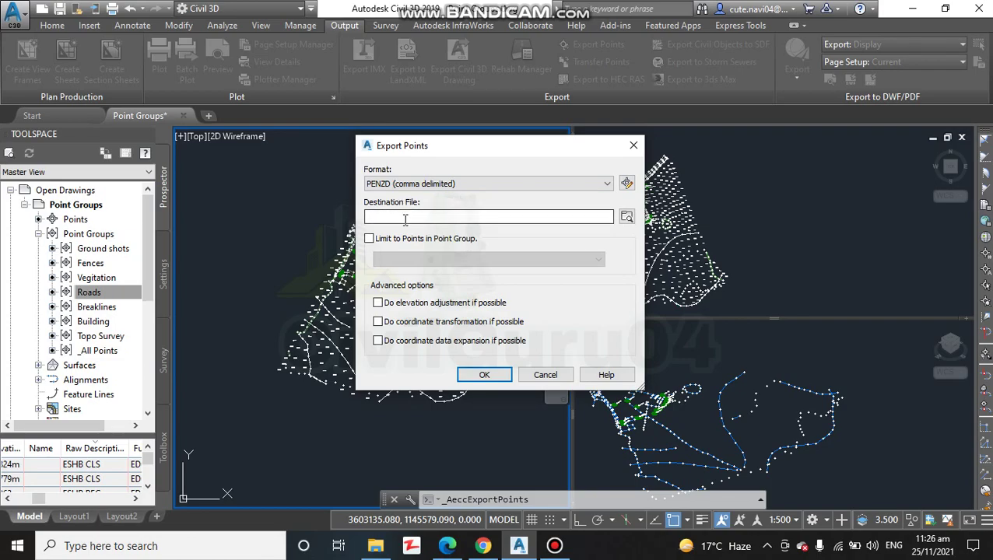
Browse to the Downloads folder for the export's destination file and set the file type to *.csv.
click(626, 216)
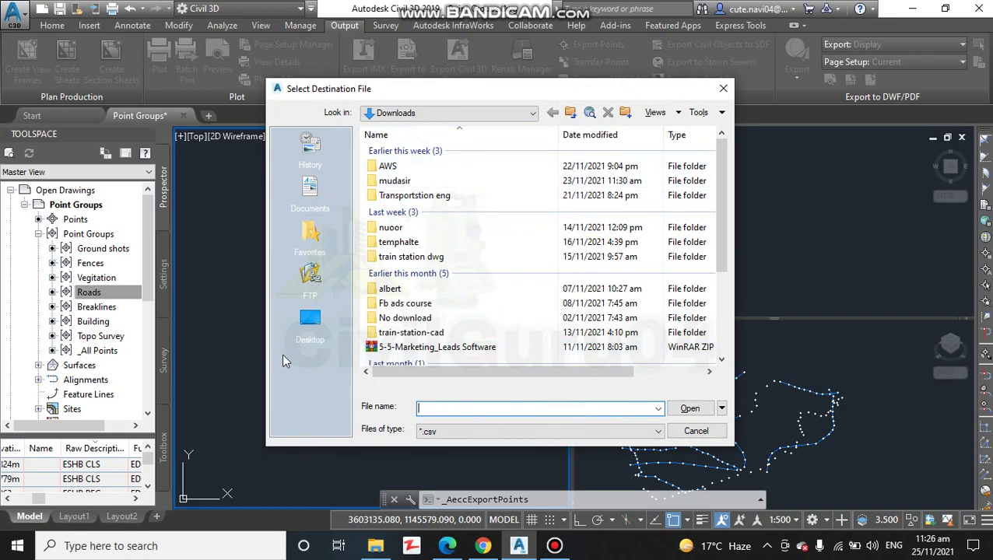
click(310, 320)
click(404, 180)
double_click(404, 180)
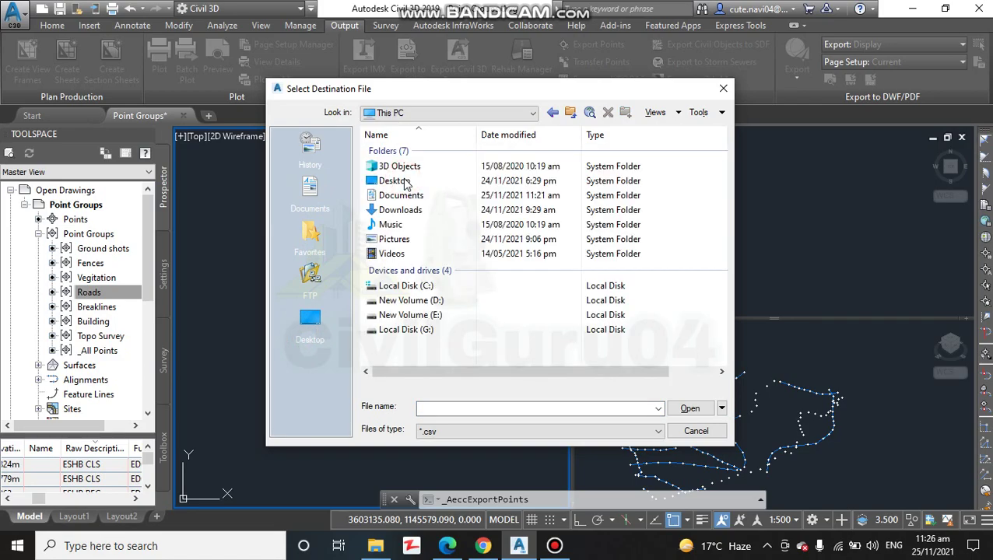
double_click(407, 211)
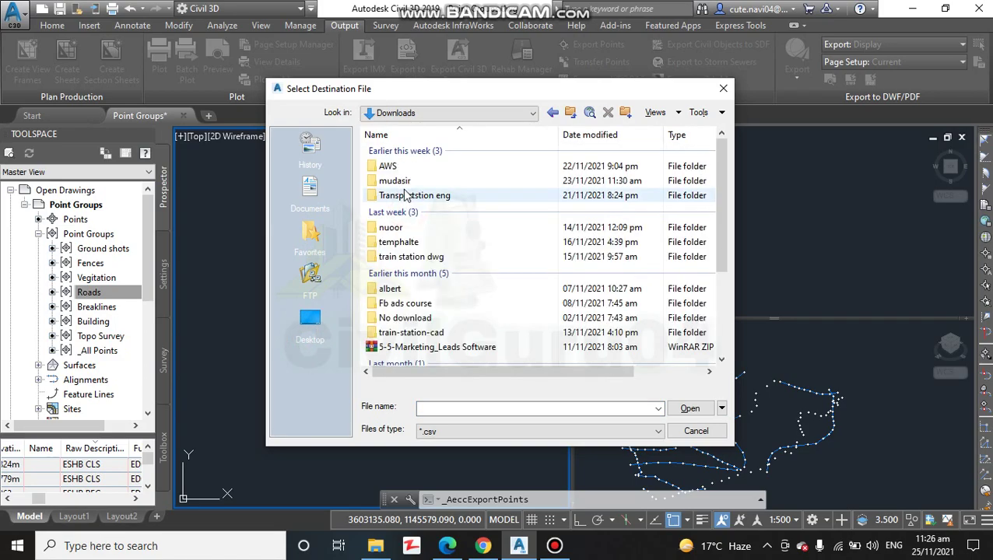
click(452, 406)
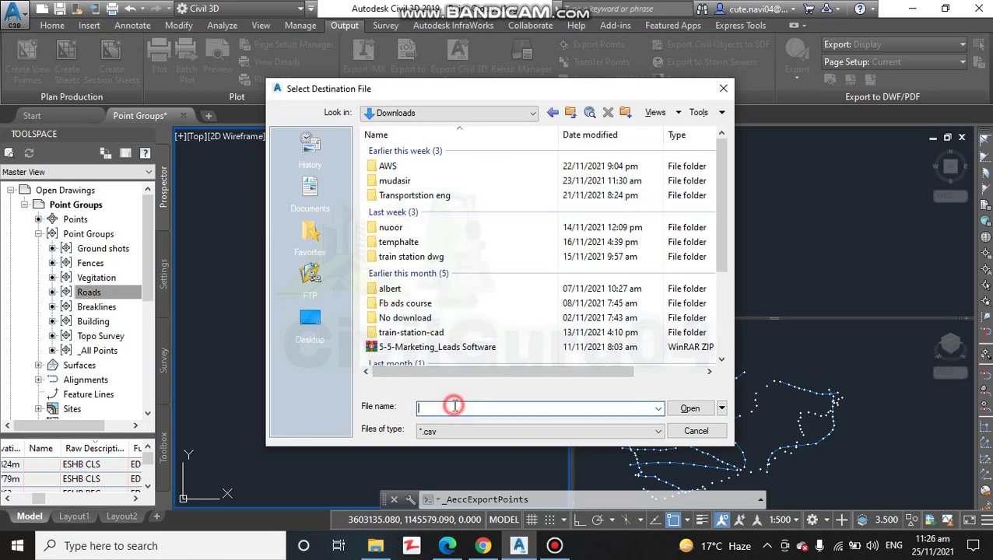
click(523, 433)
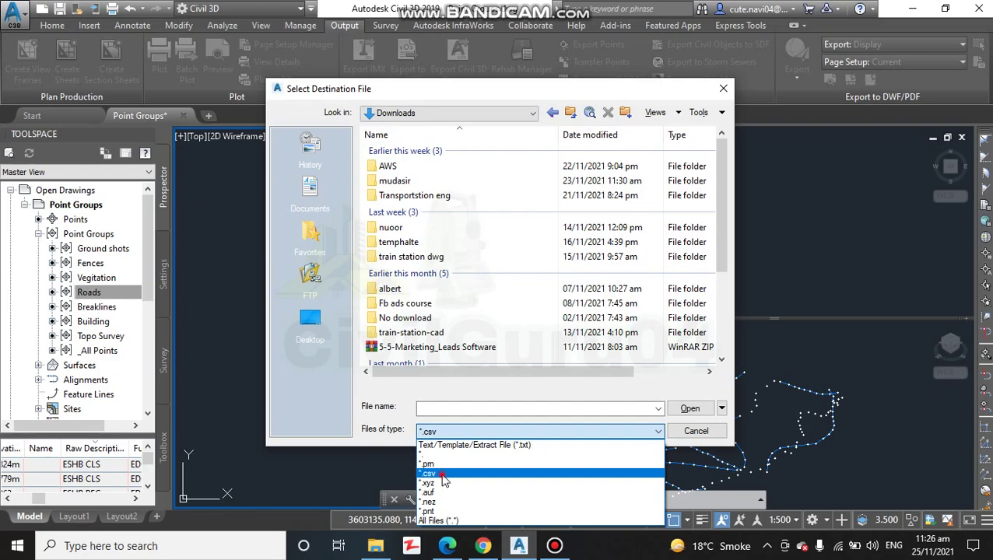
click(442, 474)
Name the destination file "Road points" and accept it for the export.
click(434, 404)
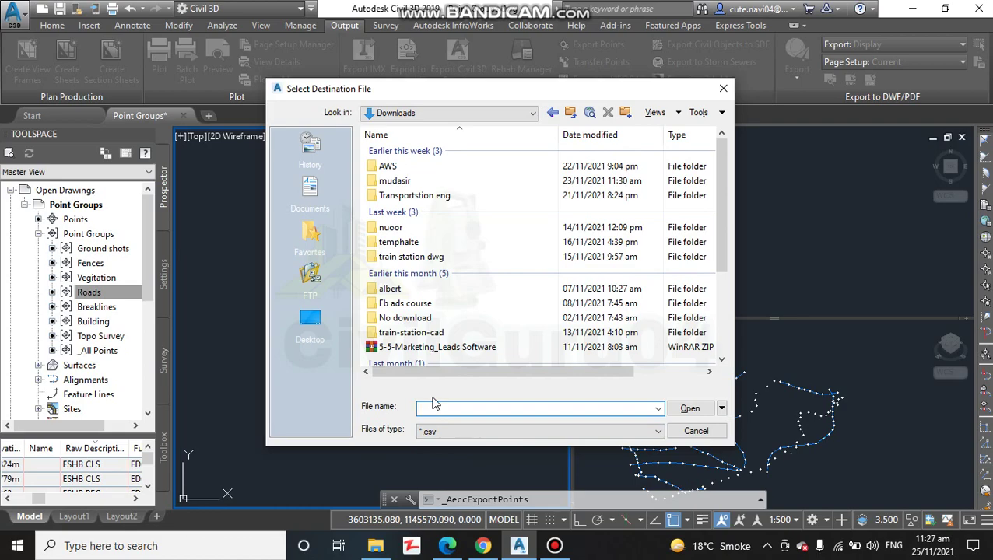
text(R)
key(BackSpace)
text(od)
key(BackSpace)
text(ad points)
click(693, 408)
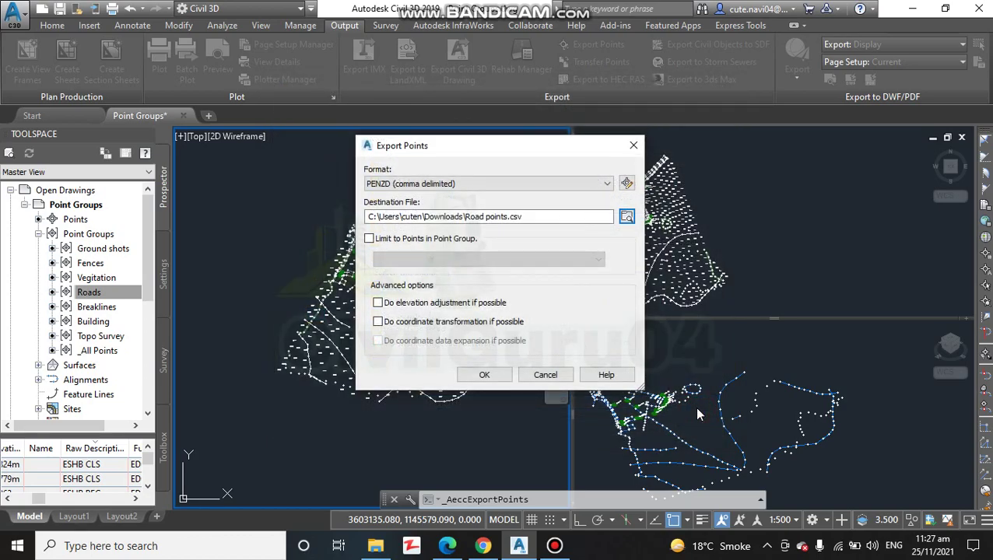
Limit the export to the Roads point group and run the point export.
click(370, 239)
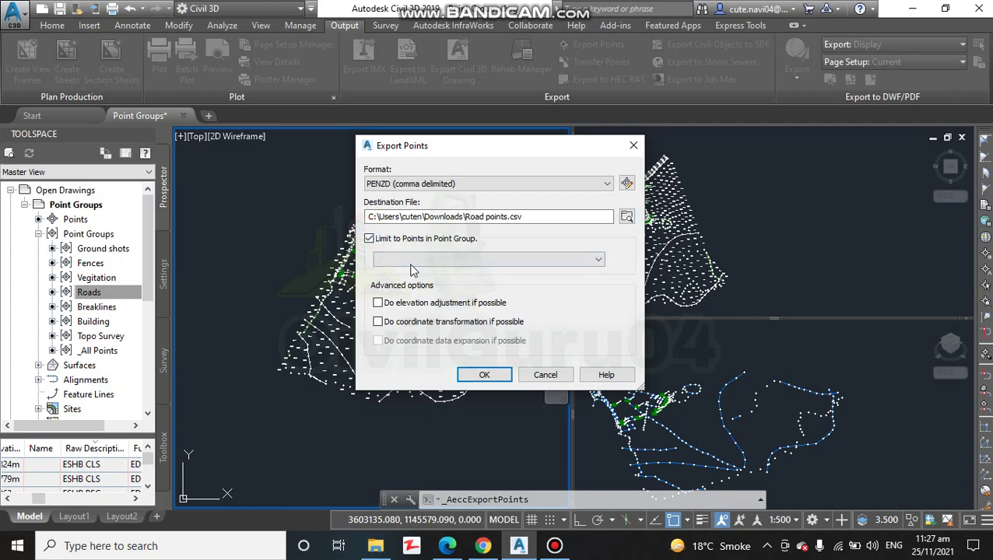
click(440, 260)
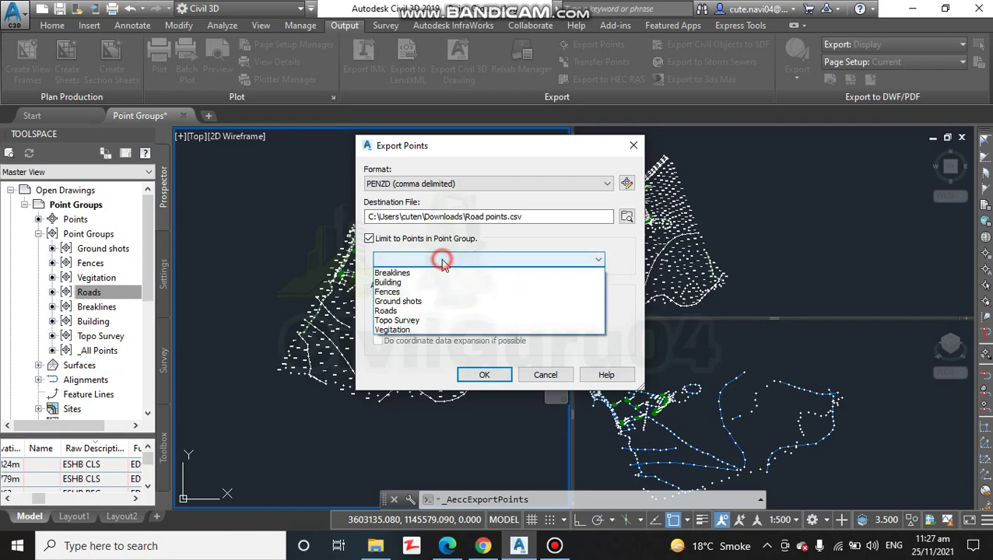
click(400, 312)
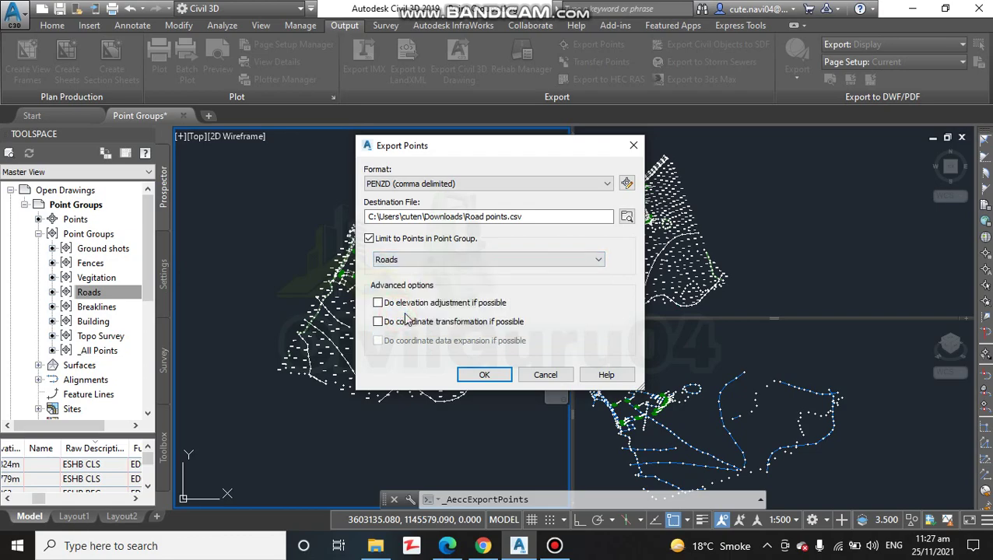
click(484, 375)
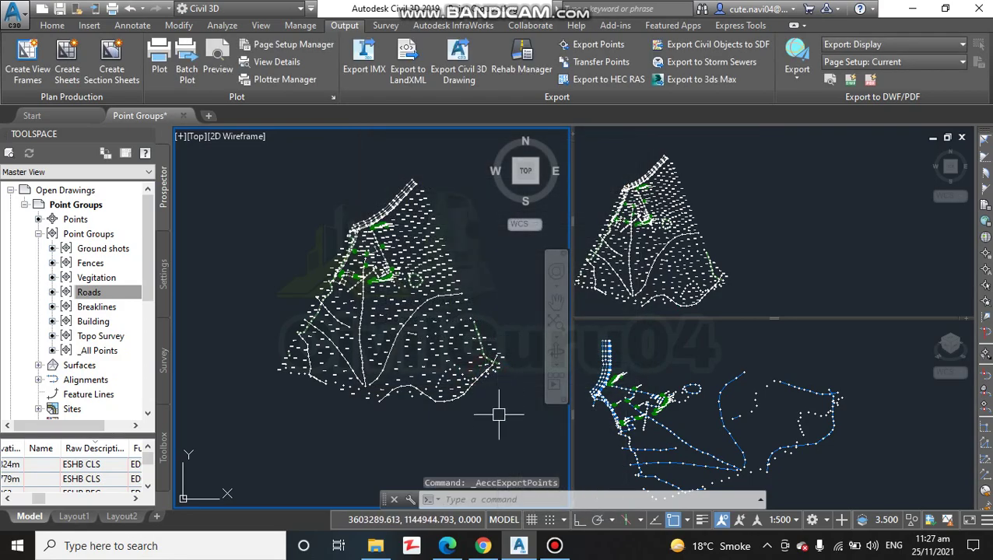
Open the exported Road points file from the Downloads folder in Excel.
click(376, 545)
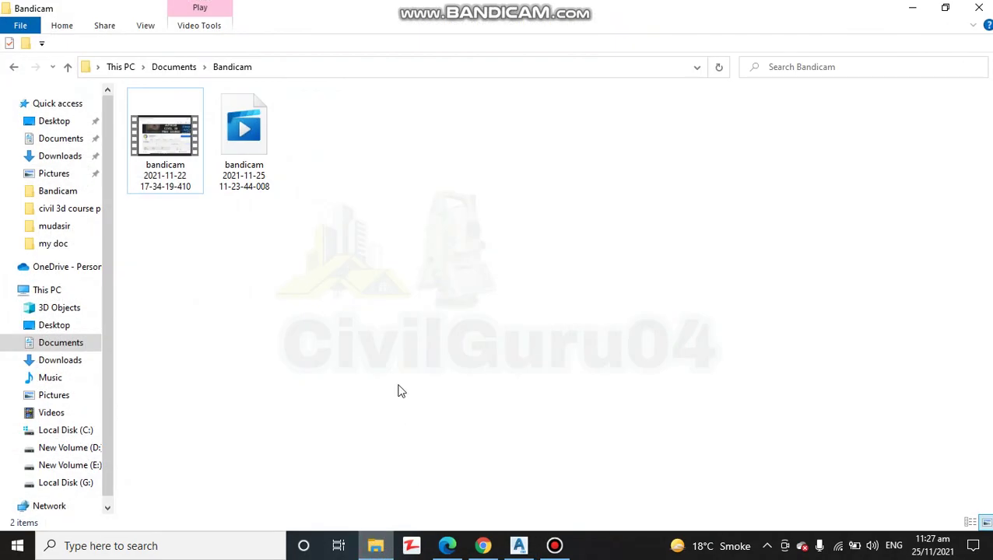
click(73, 156)
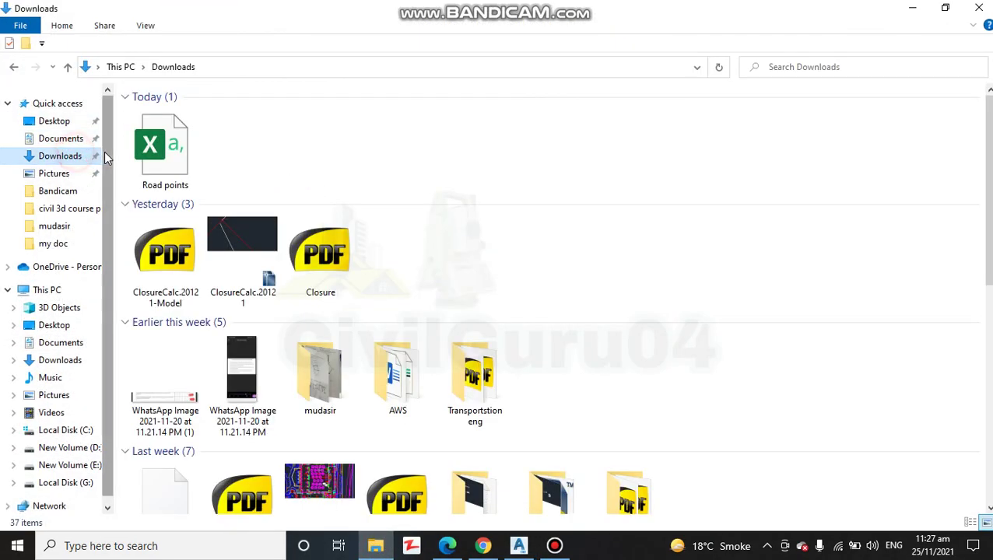
click(187, 167)
double_click(187, 166)
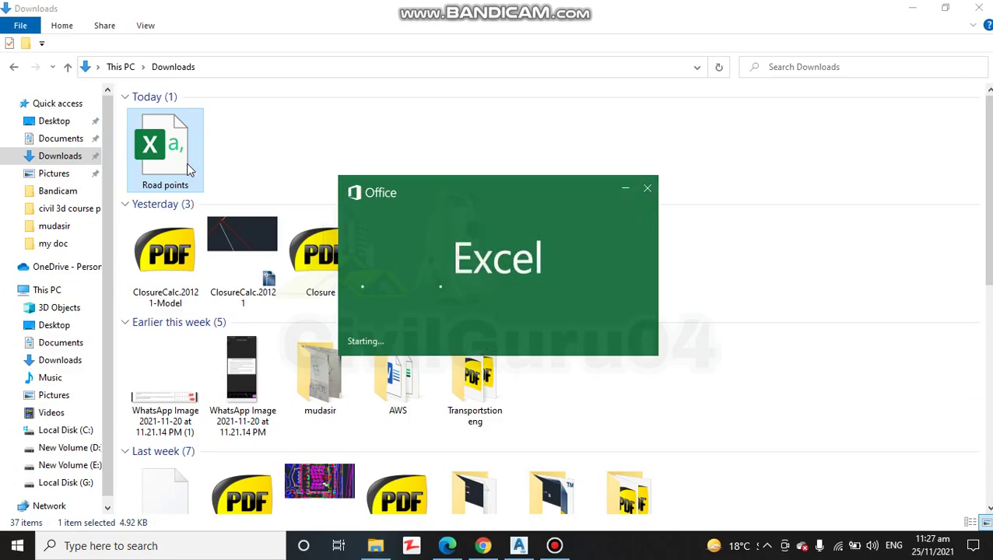
Examine the exported road point rows in the sheet and return to the Civil 3D drawing.
scroll(177, 284, down, 7)
scroll(174, 288, down, 20)
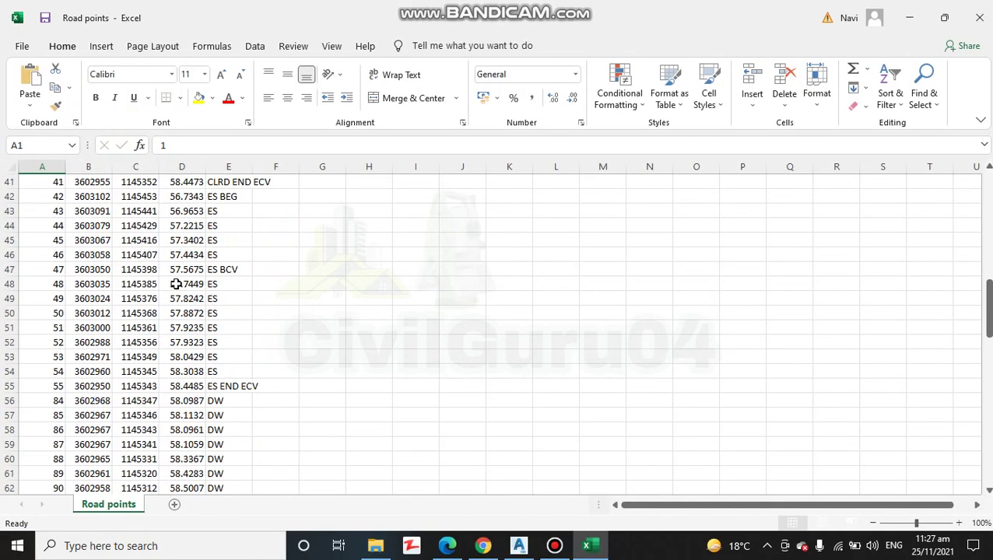
scroll(188, 304, up, 10)
scroll(192, 311, up, 15)
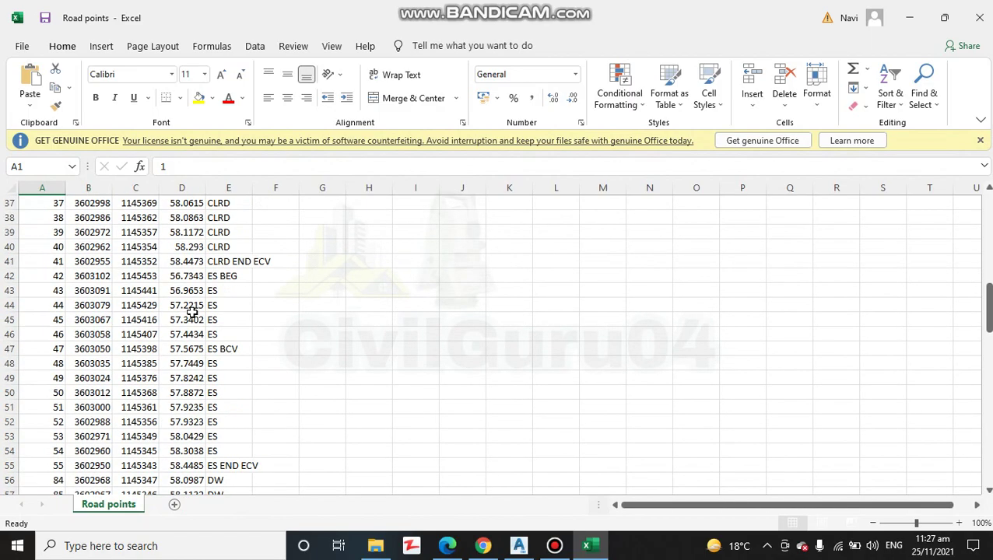
click(909, 17)
click(905, 9)
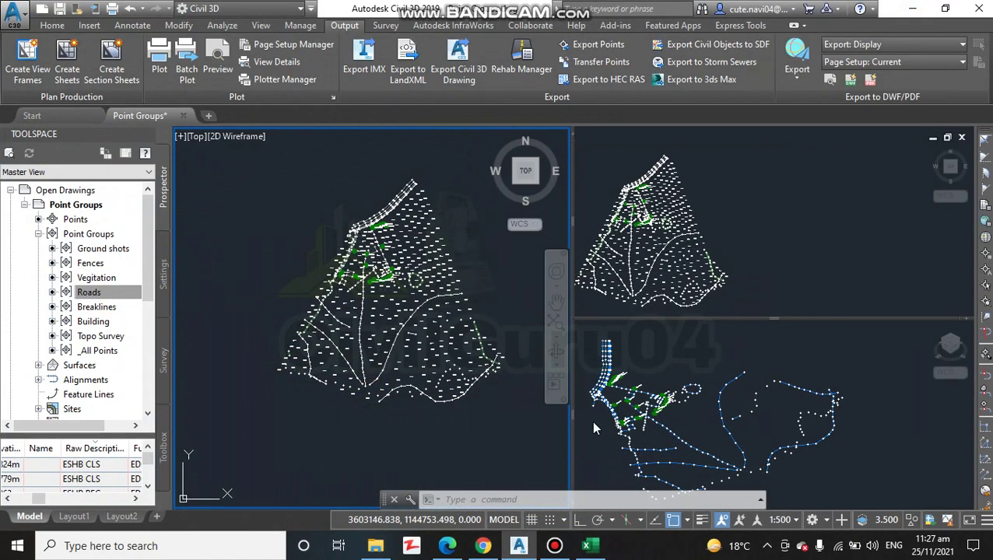
Inspect the survey points in the plan view and list the points of the Fences group.
scroll(404, 341, up, 5)
mouse_move(403, 341)
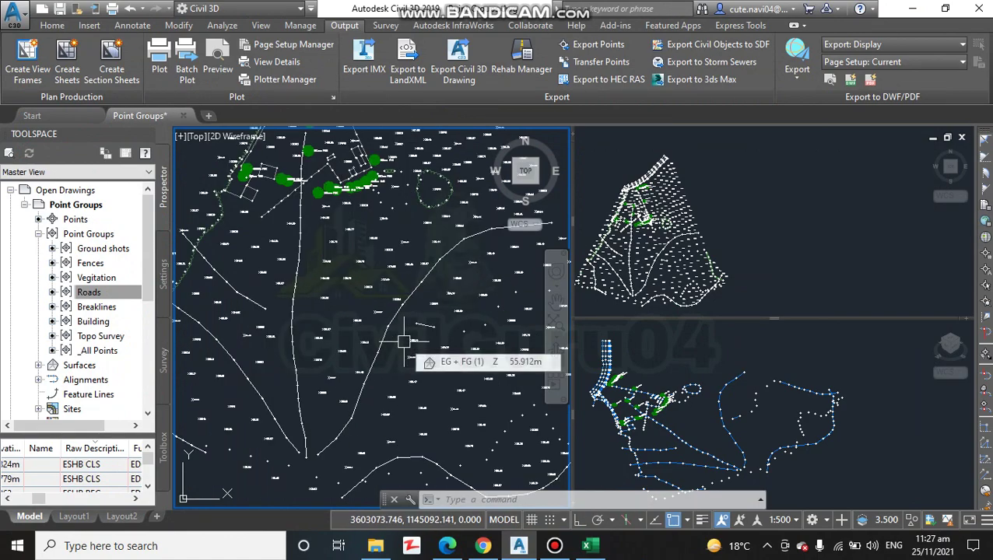
scroll(403, 341, down, 7)
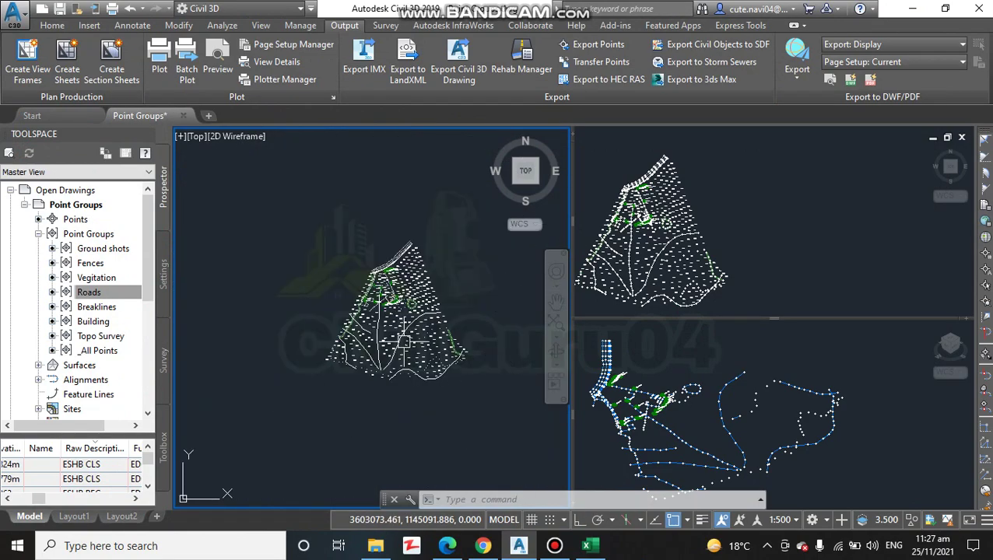
click(88, 264)
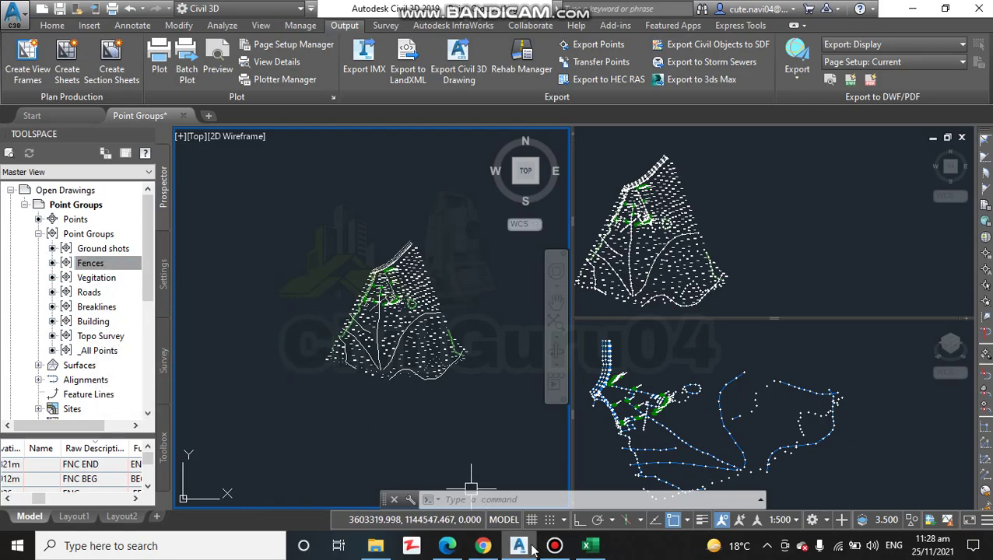
Switch to Chrome and show the CivilGuru04 YouTube channel page.
click(493, 545)
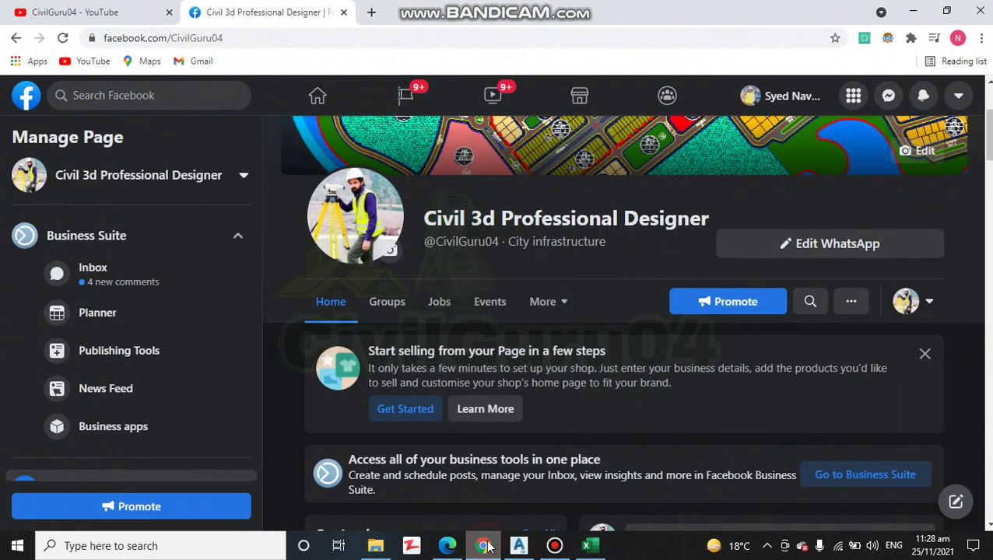
click(118, 13)
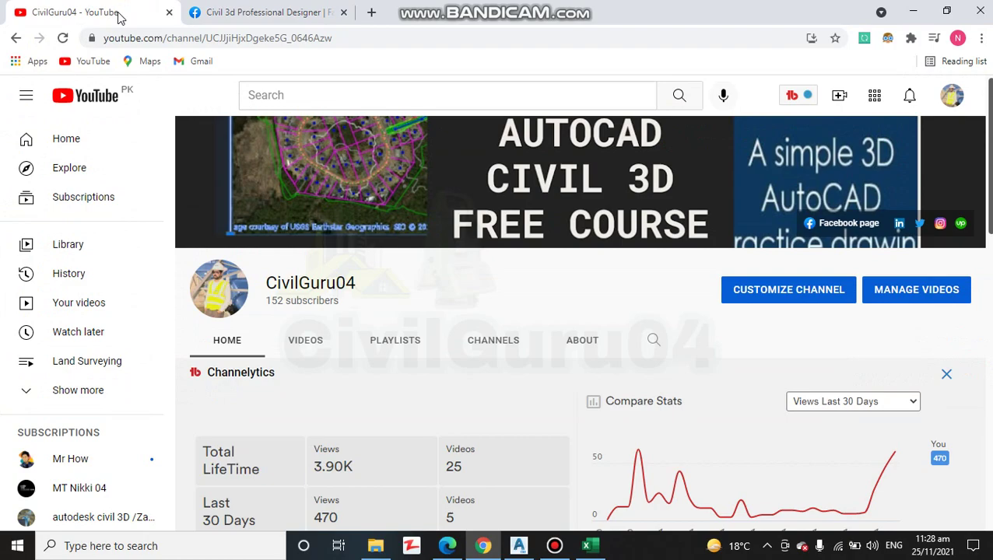